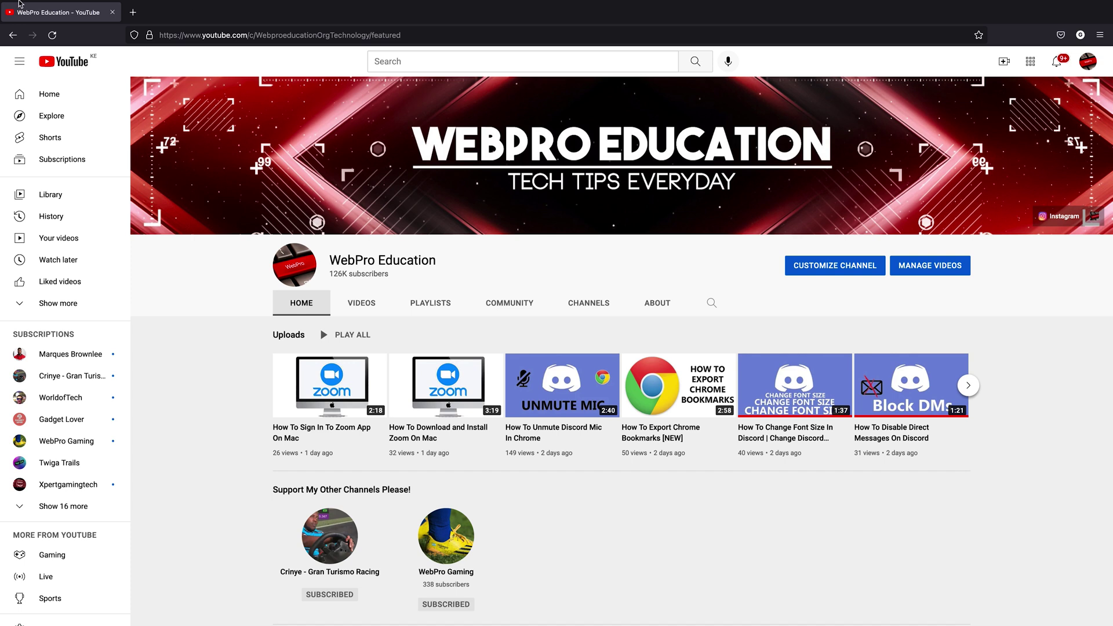
Step: Go from the YouTube home feed to your channel's About page, checking the account switcher on the way
click(61, 65)
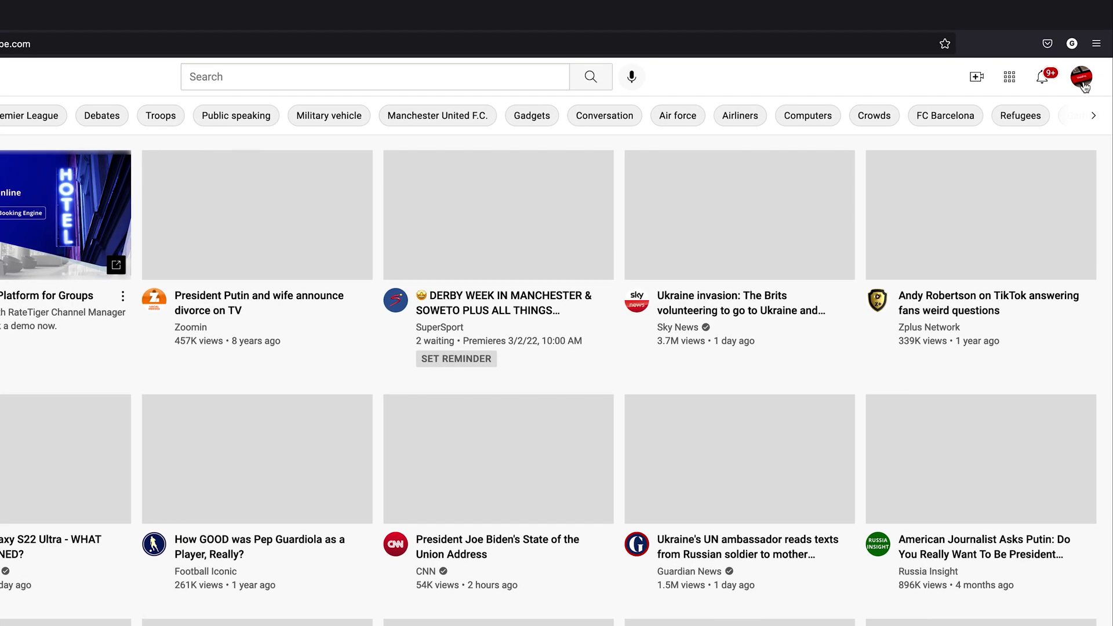
click(1082, 78)
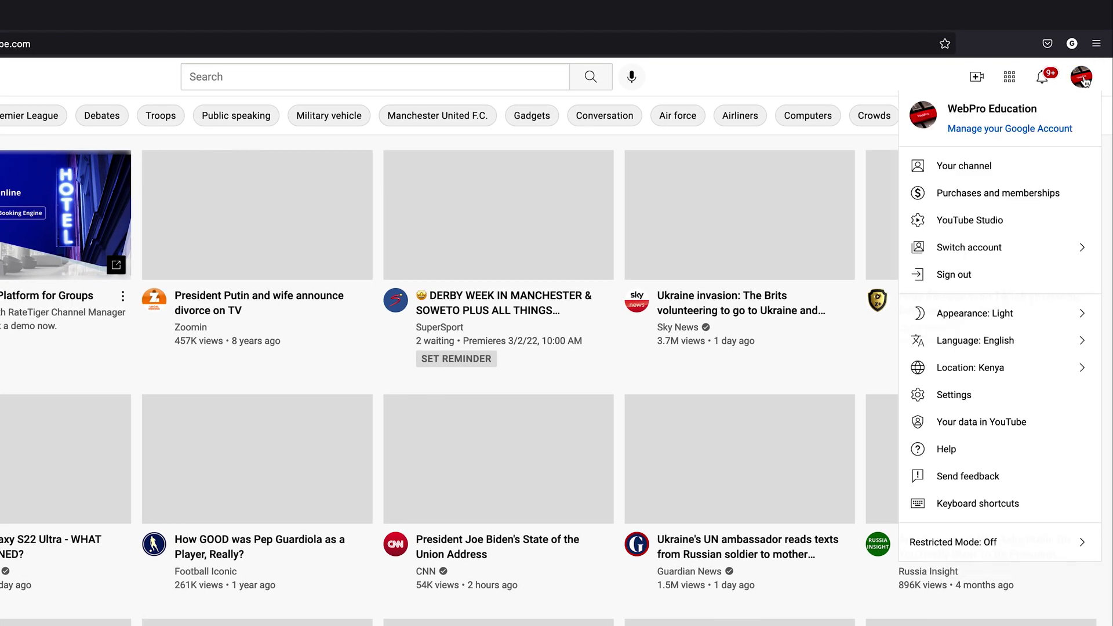
click(1013, 171)
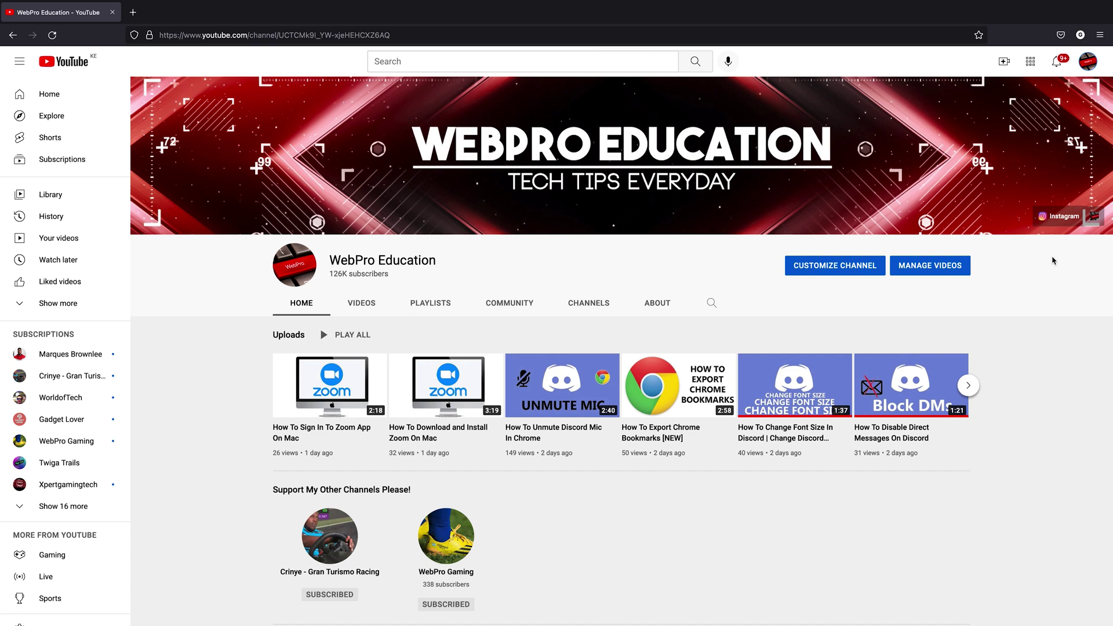
click(1087, 61)
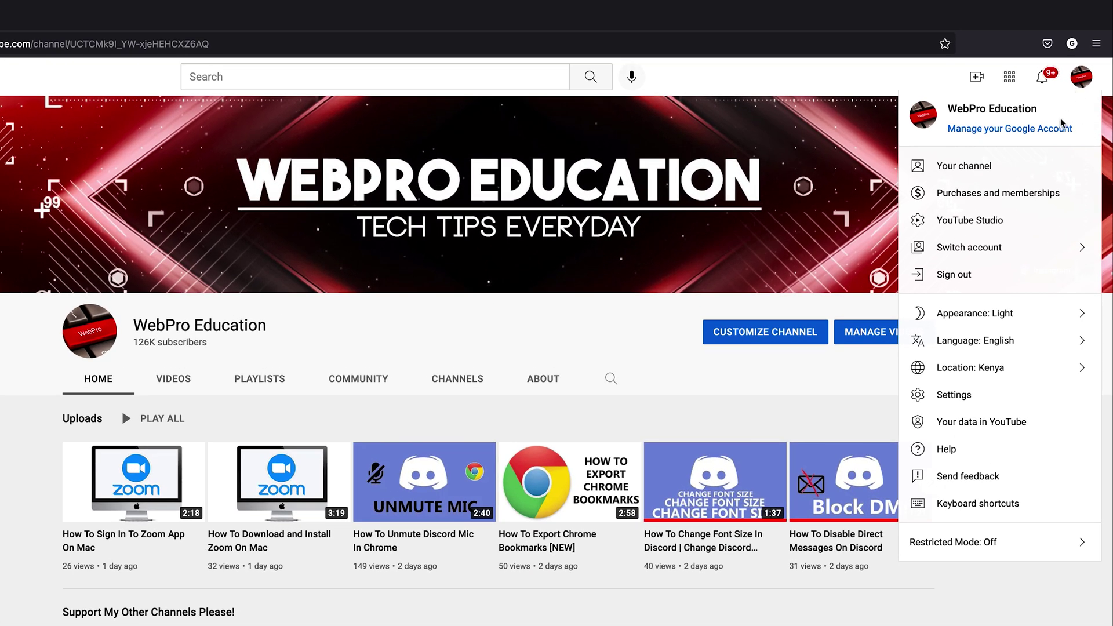
click(1004, 250)
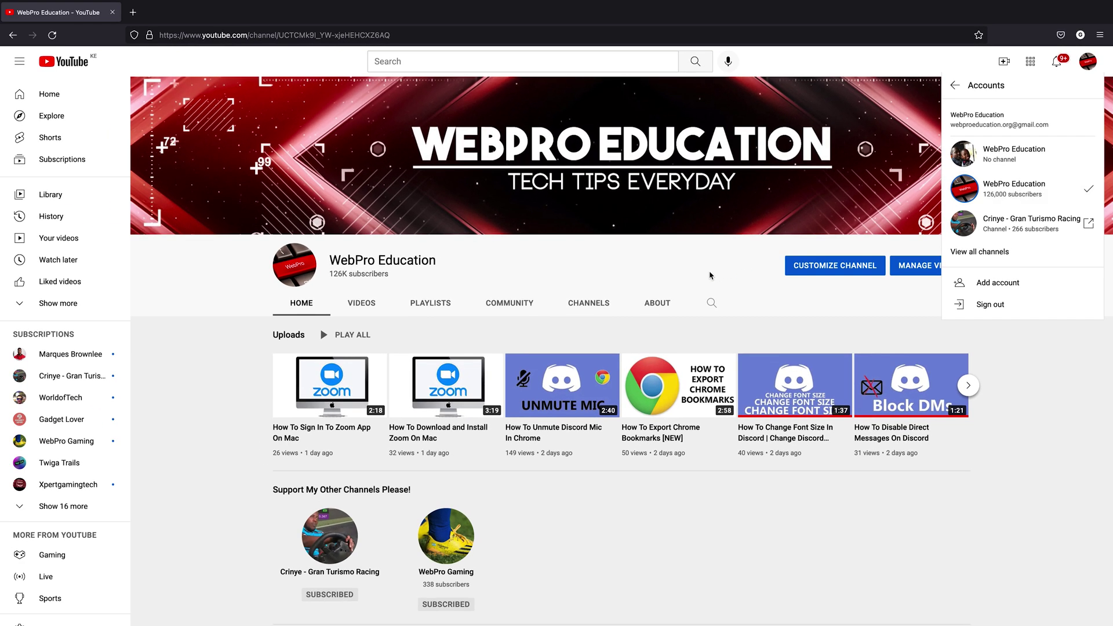
click(712, 267)
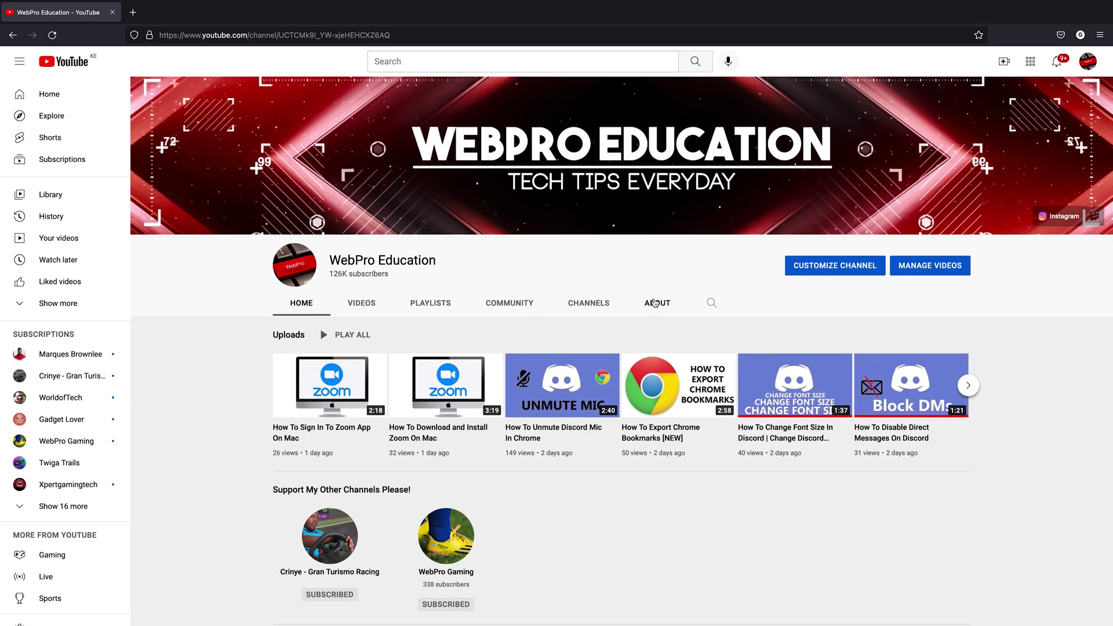
click(654, 302)
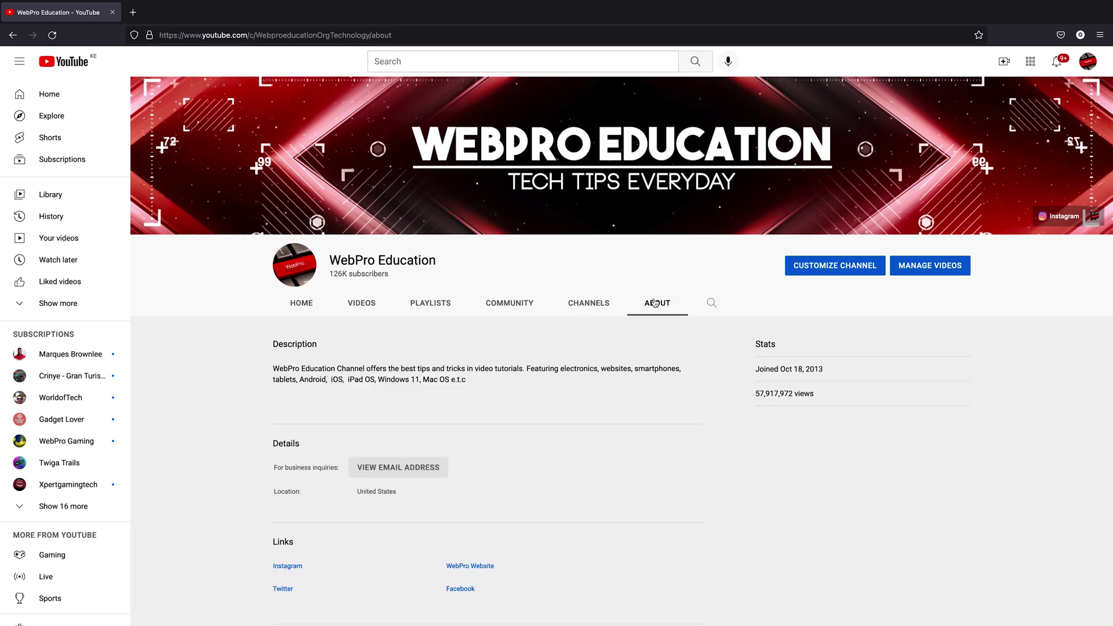
scroll(562, 345, down, 2)
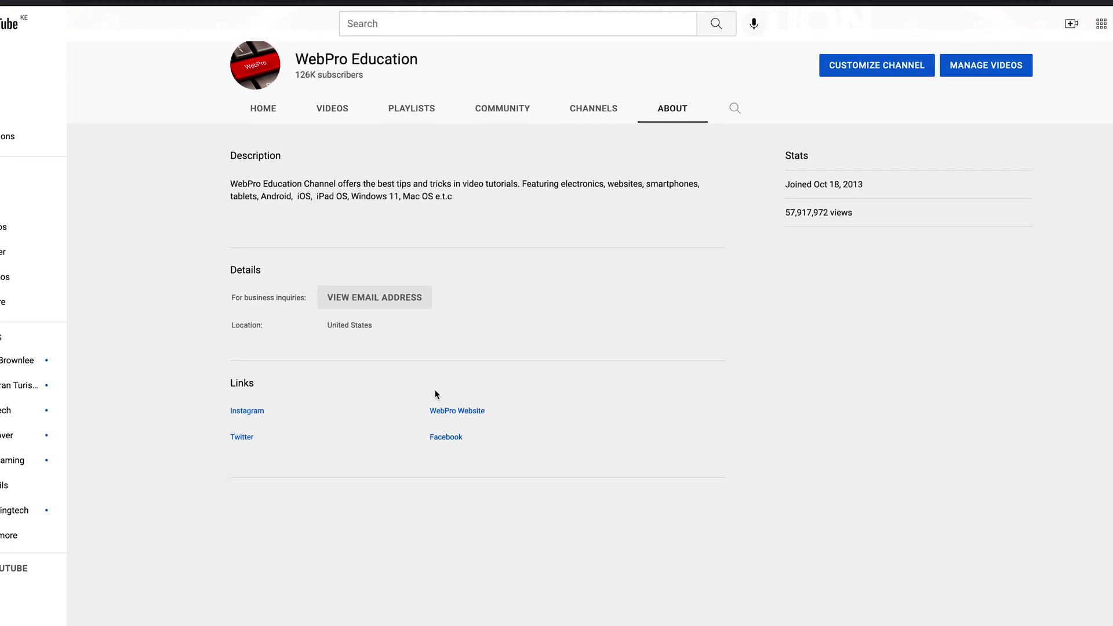
scroll(354, 371, down, 1)
scroll(573, 393, up, 3)
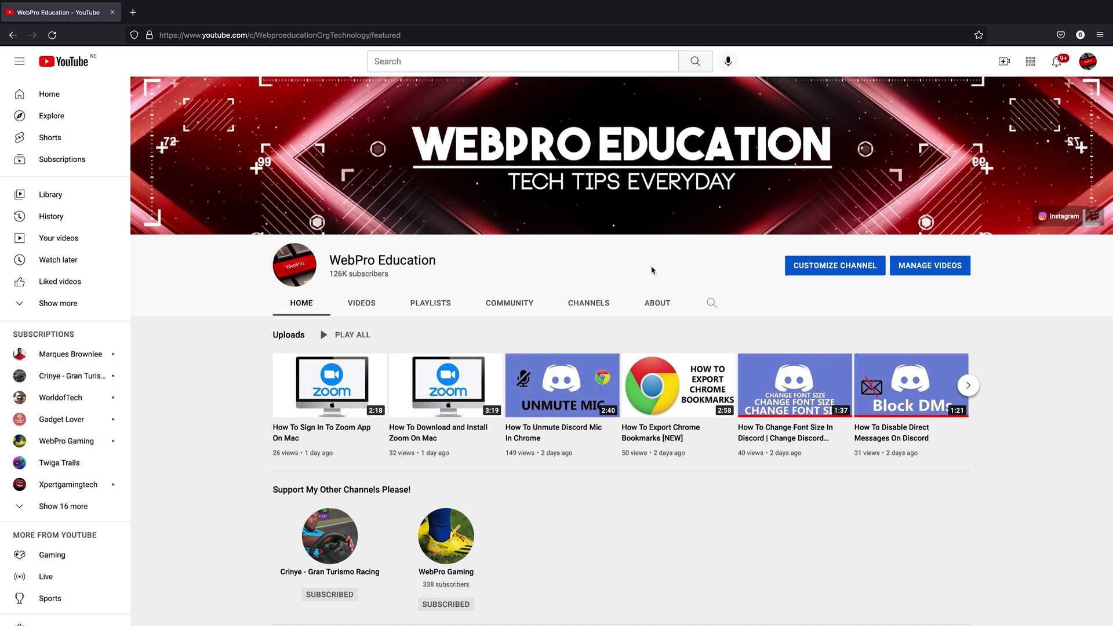
Step: Open the channel's Basic info settings and add a new empty link row
click(832, 270)
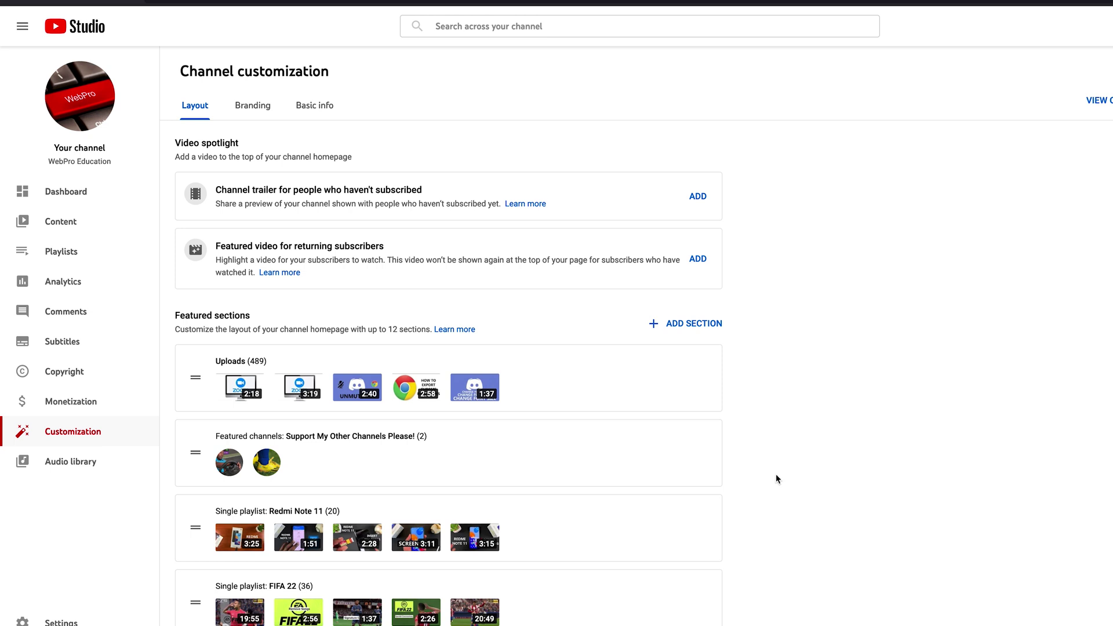
click(314, 109)
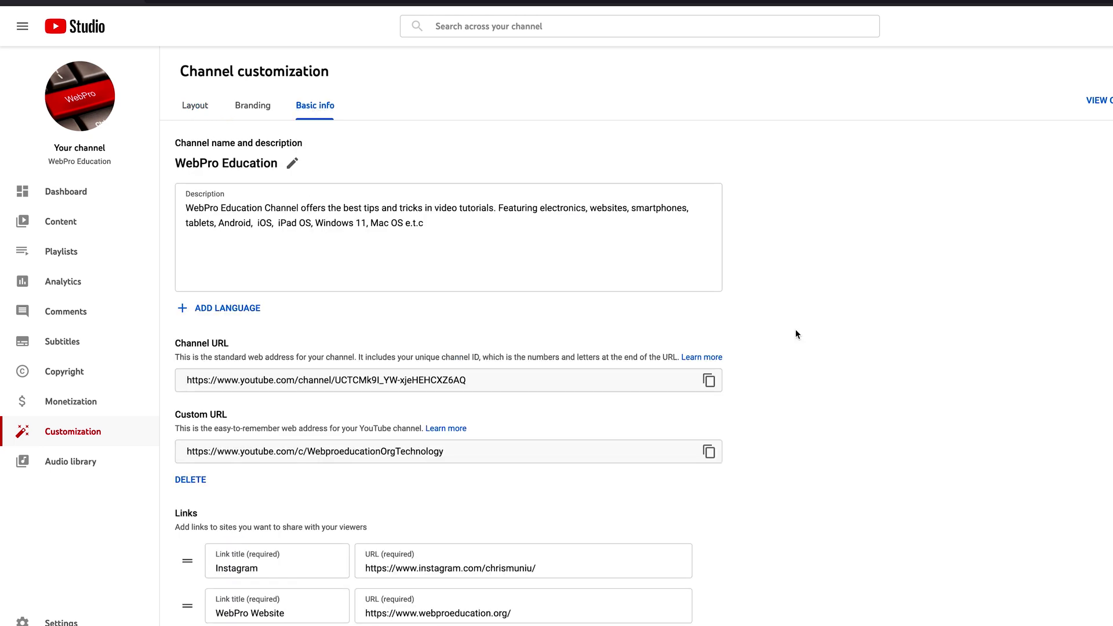
scroll(795, 335, down, 5)
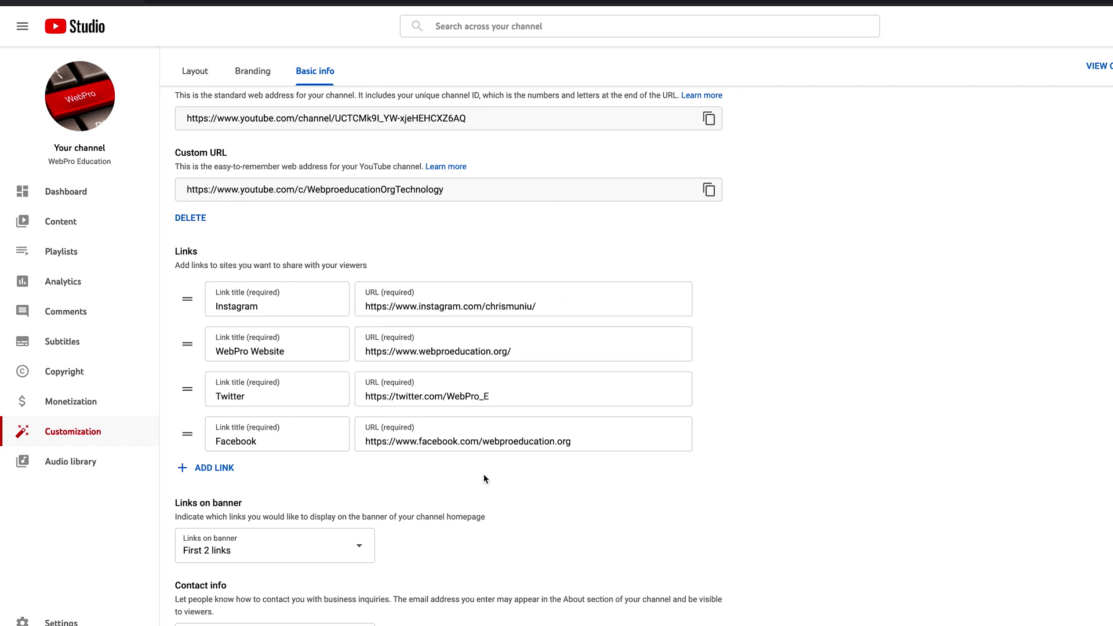
click(216, 471)
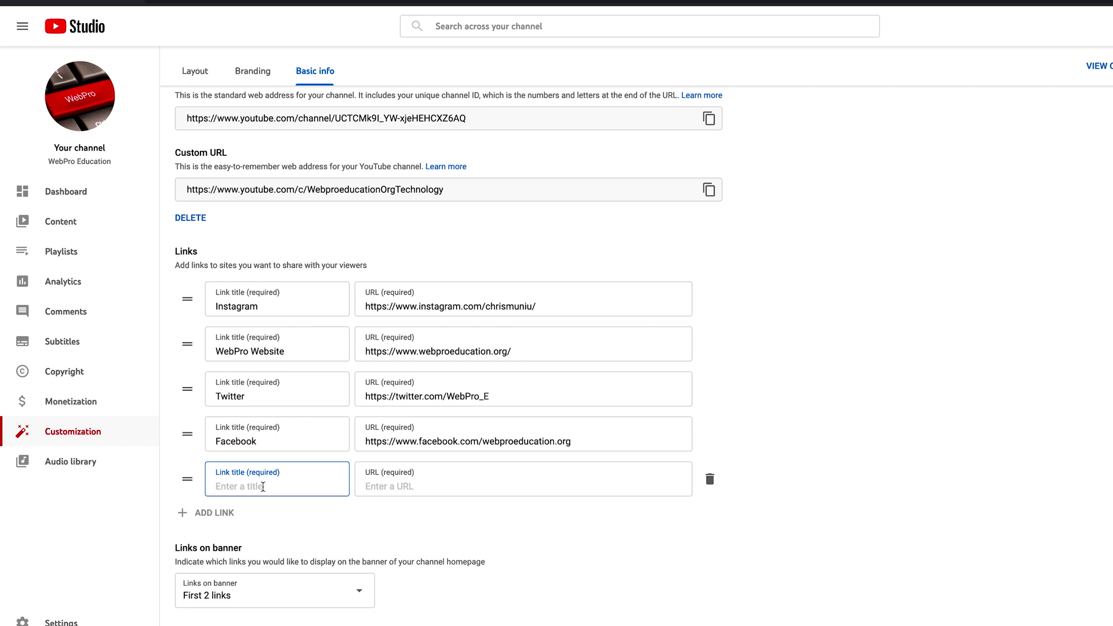
text(T)
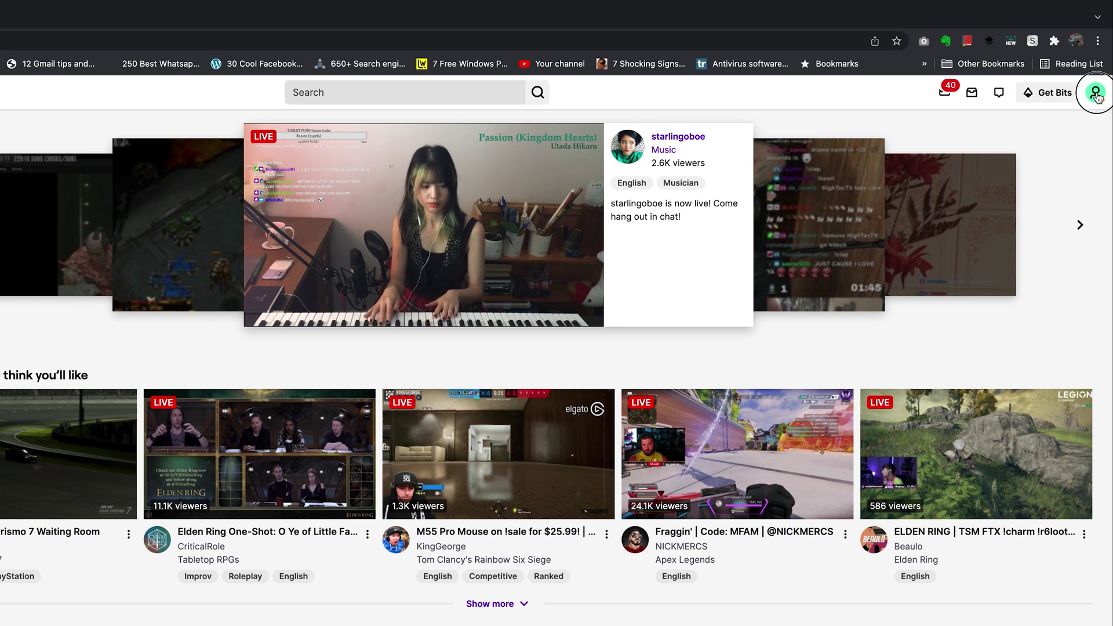
Step: Open the account menu on the Twitch homepage
click(1097, 97)
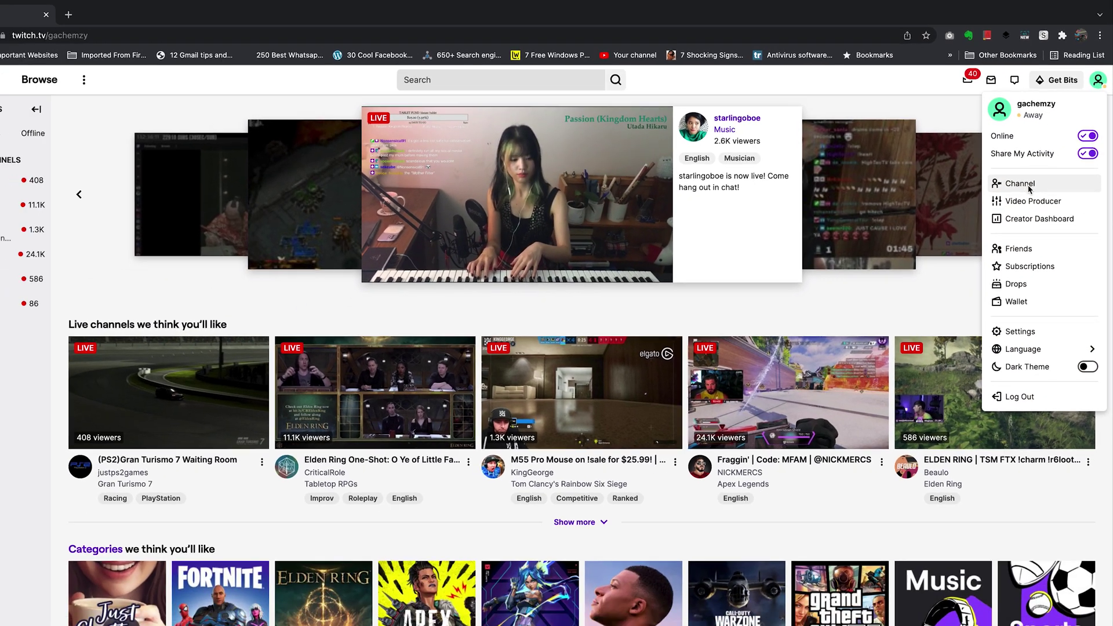
Step: Go to the gachemzy Twitch channel and copy its URL from the address bar
click(1009, 212)
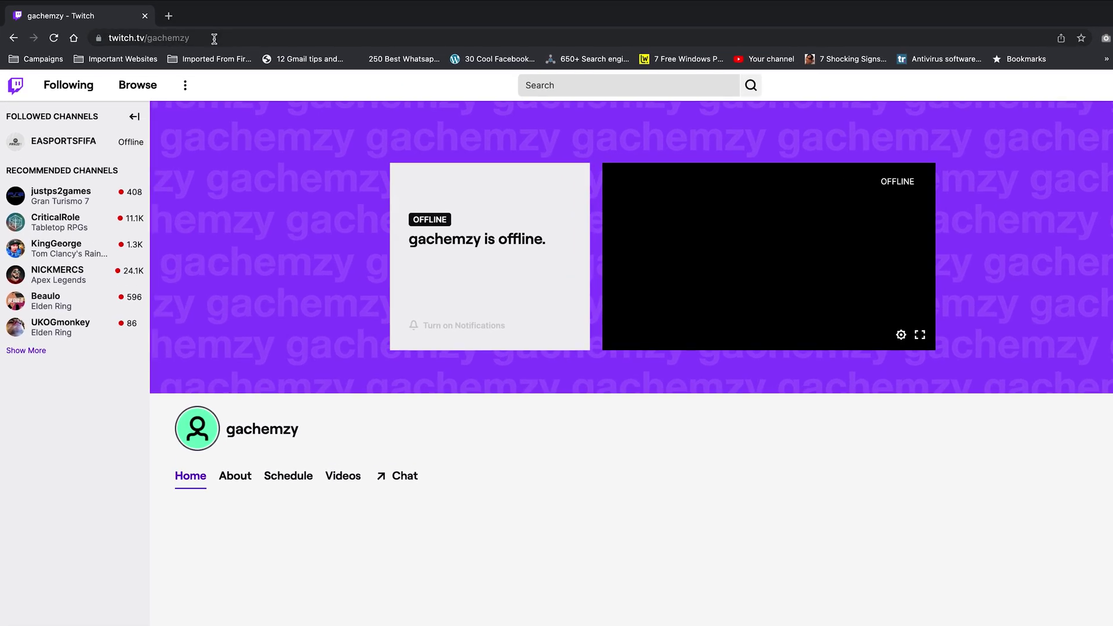
click(214, 39)
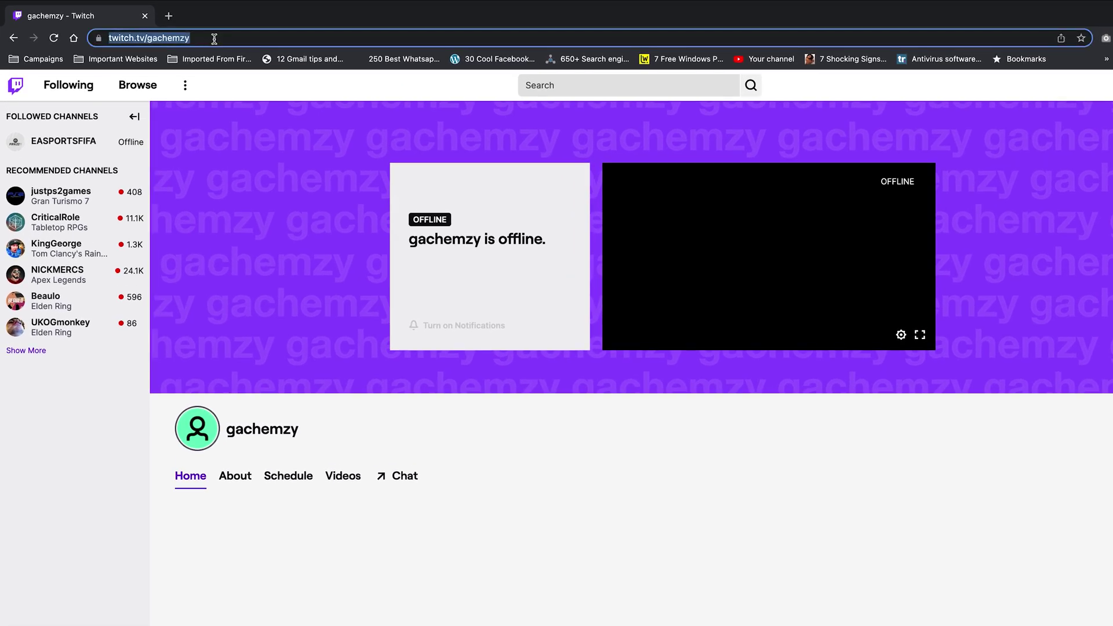
right_click(170, 36)
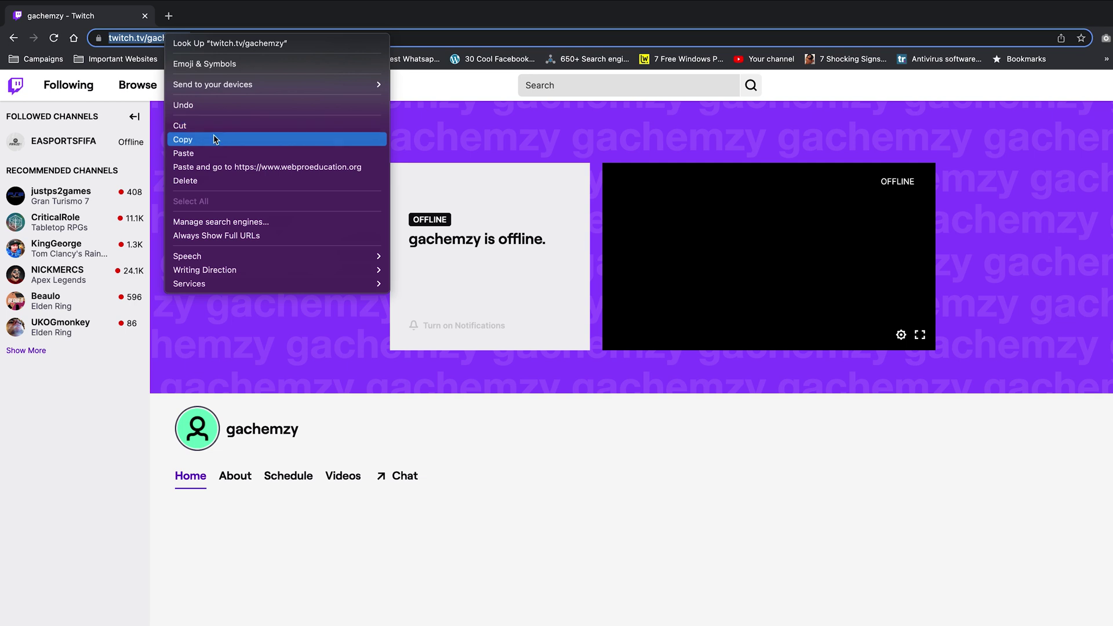
click(214, 140)
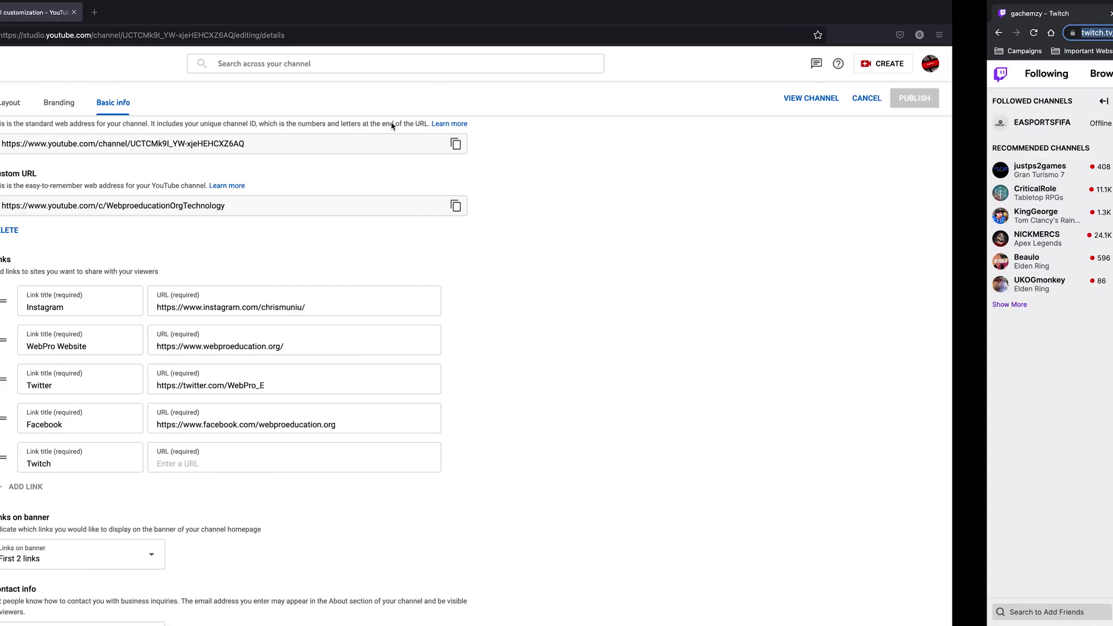
scroll(500, 384, down, 1)
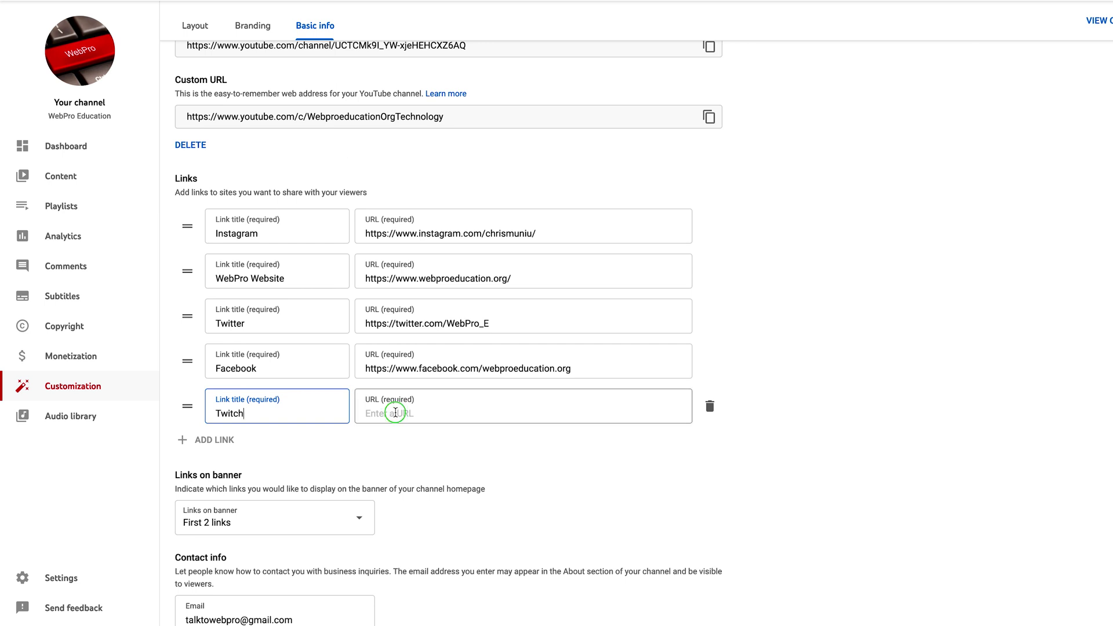
Step: Paste the gachemzy Twitch address as the Twitch link's URL, then return to the YouTube channel
right_click(389, 415)
click(418, 480)
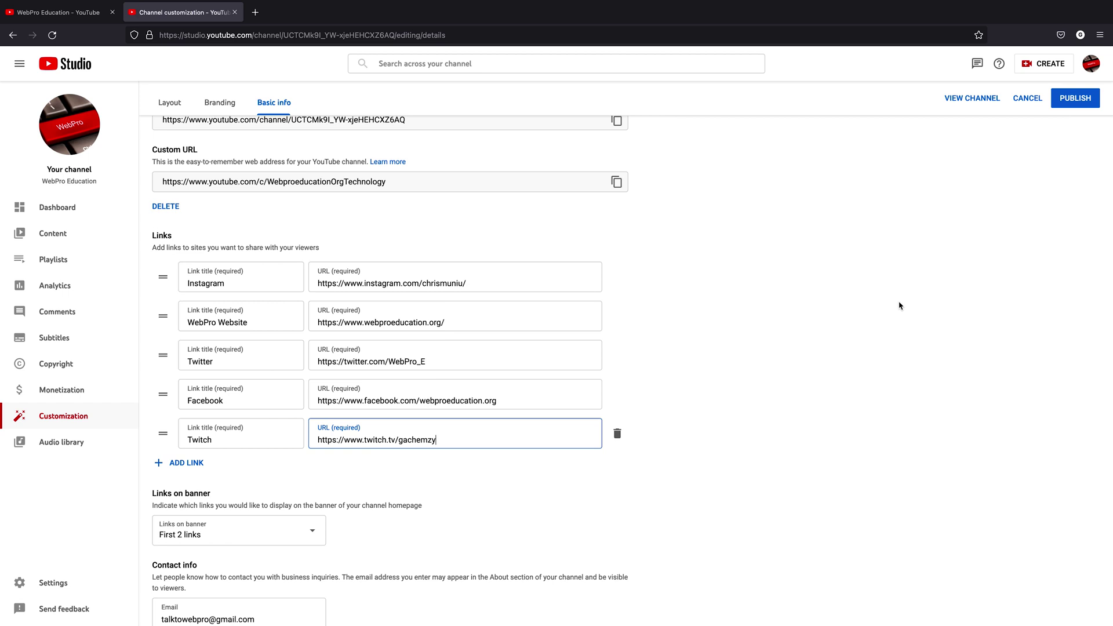
click(58, 12)
Step: Confirm the About page still lists only Instagram, WebPro Website, Twitter and Facebook, then return to Studio
click(647, 310)
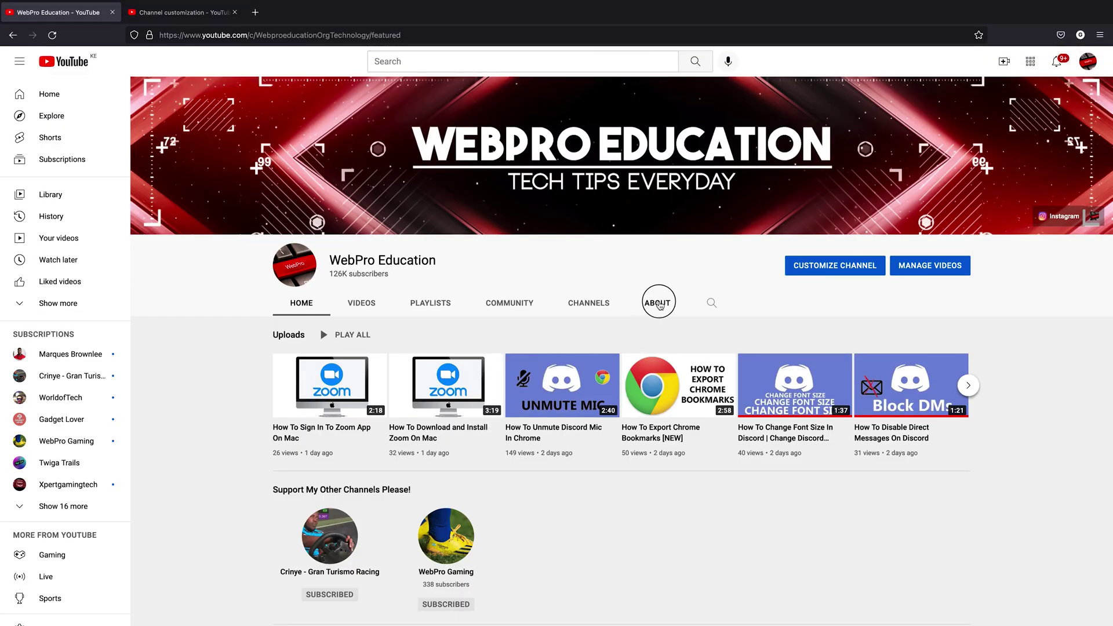
scroll(598, 428, down, 2)
scroll(598, 430, down, 1)
scroll(598, 431, up, 2)
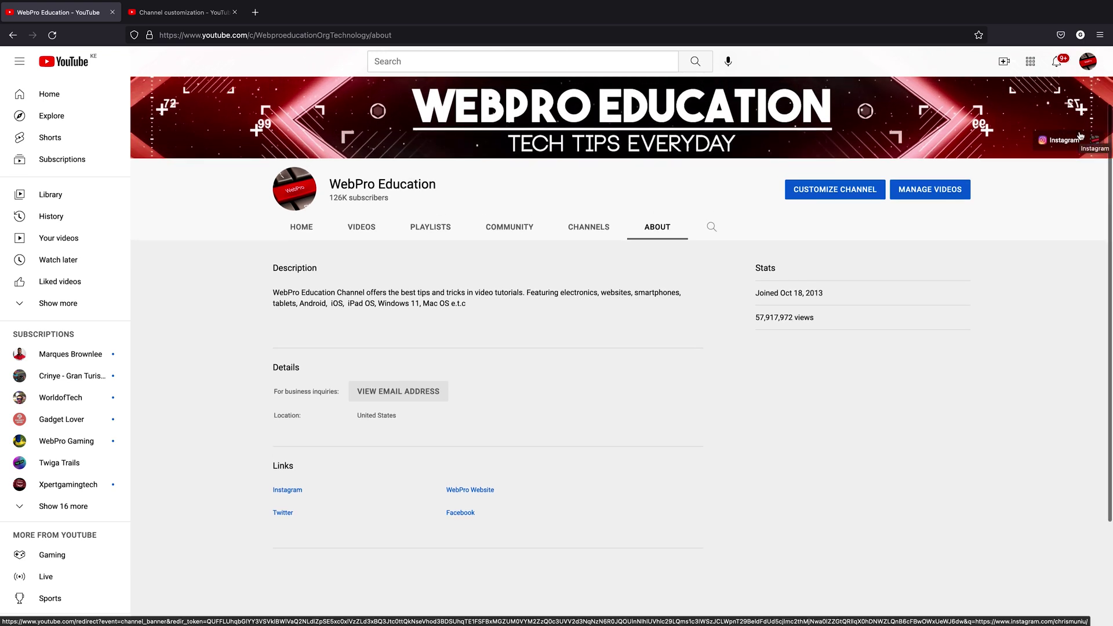
click(171, 16)
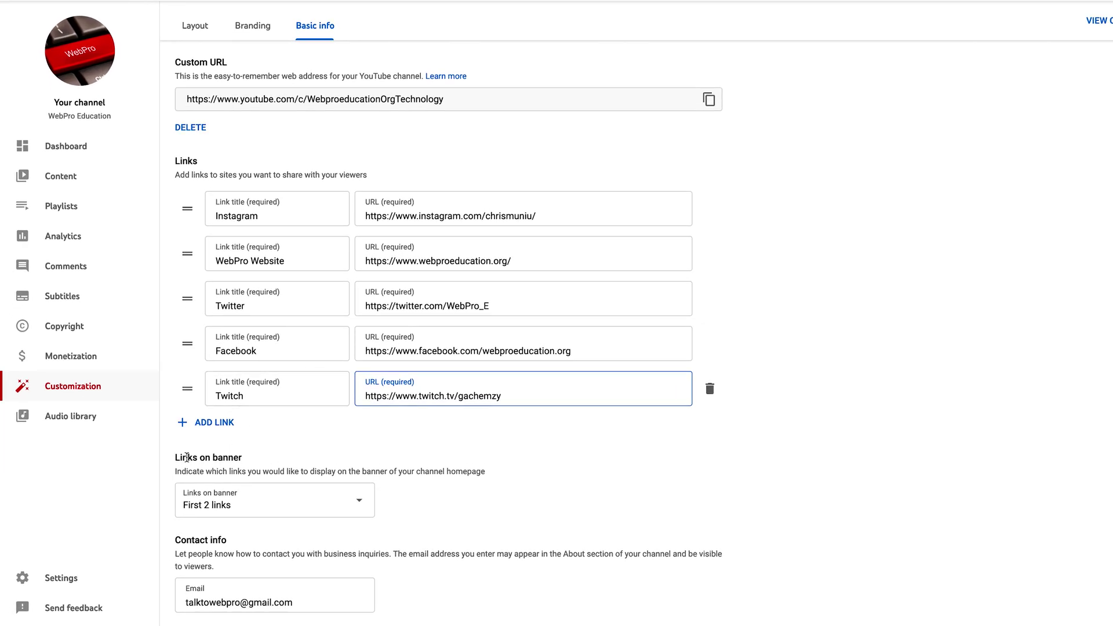
Step: Finish the Twitch URL entry and show the first 5 links on the banner
drag(178, 458, 304, 460)
click(321, 454)
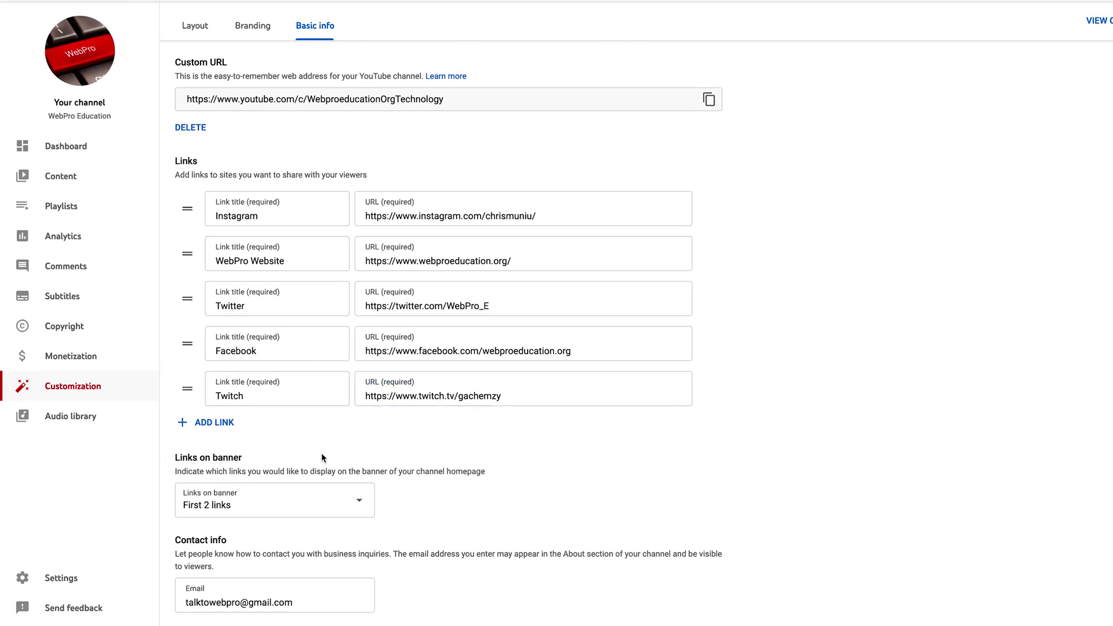
click(359, 505)
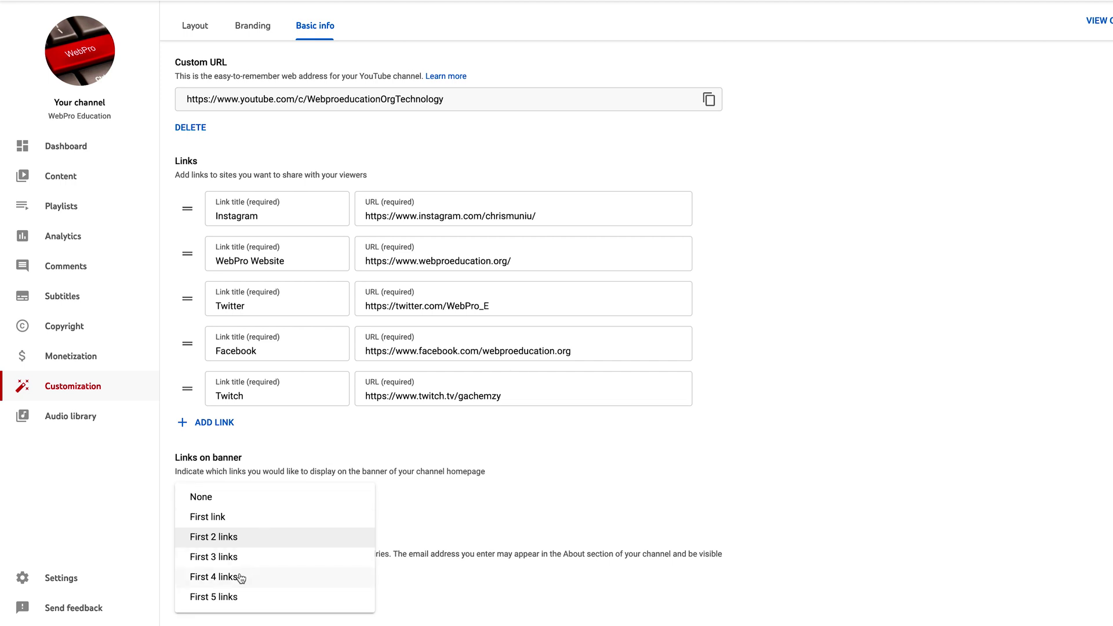
click(227, 599)
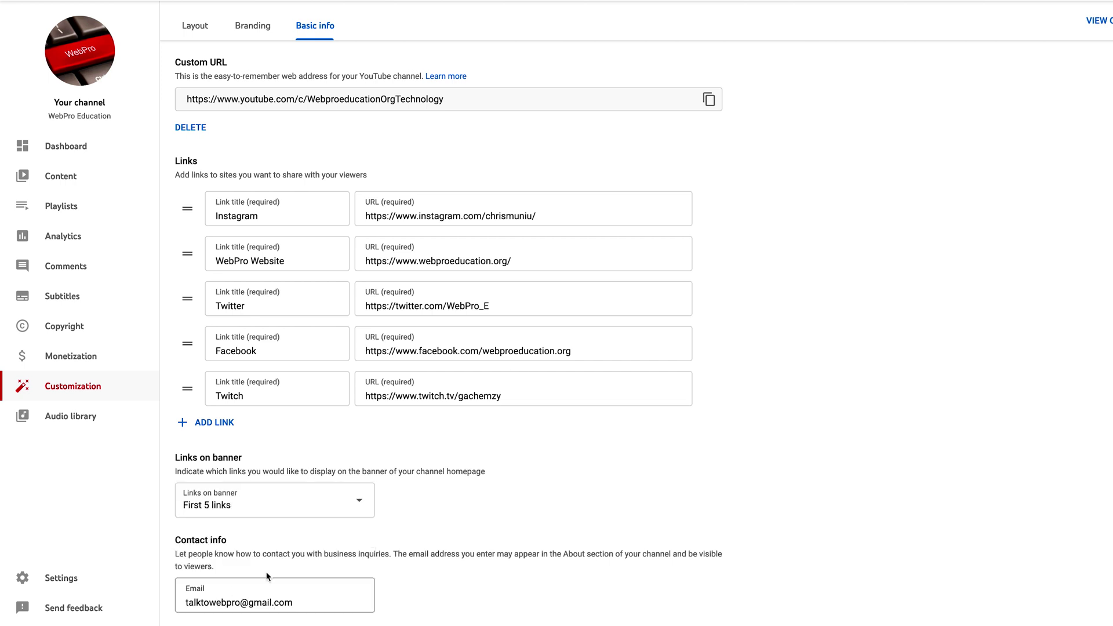
mouse_move(277, 388)
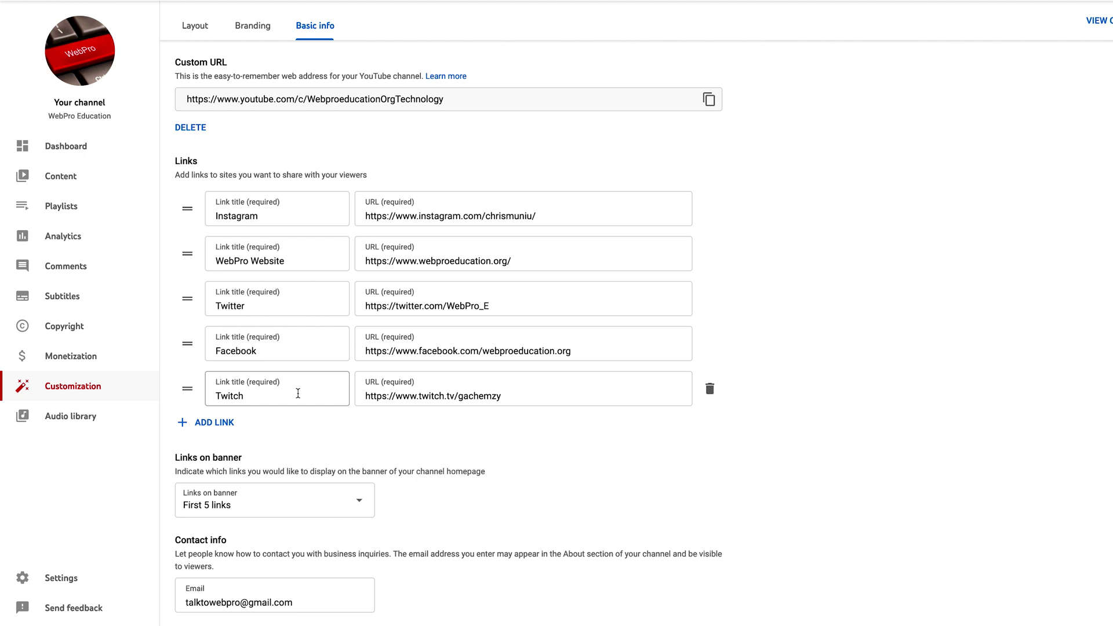
Step: Move Twitch second below Instagram, keep First 5 links on the banner, and publish
drag(192, 391, 198, 255)
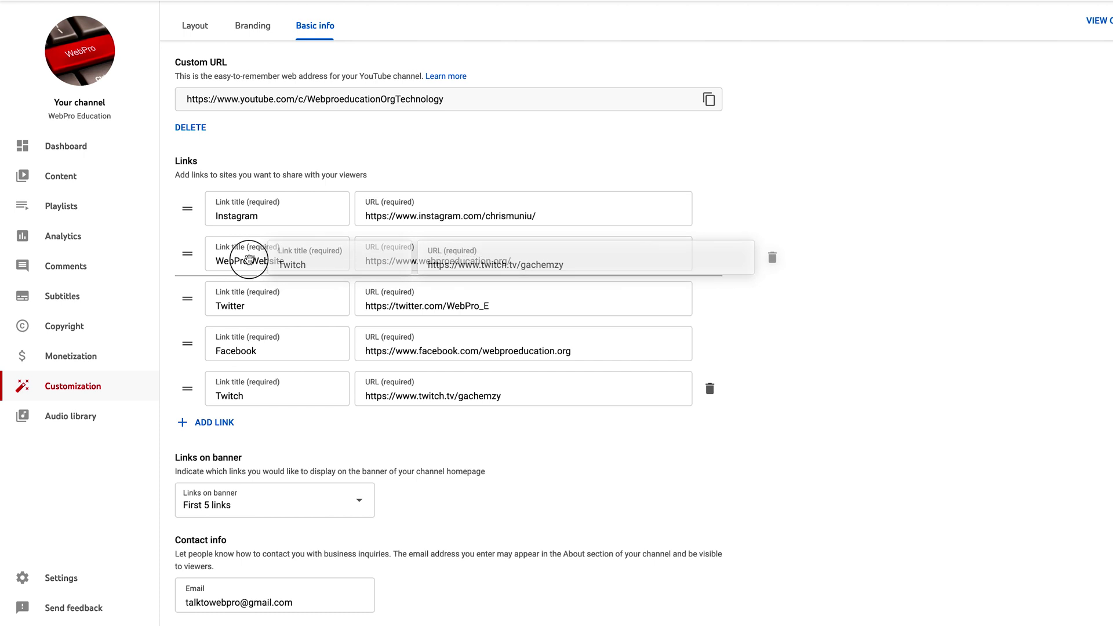
drag(198, 255, 179, 246)
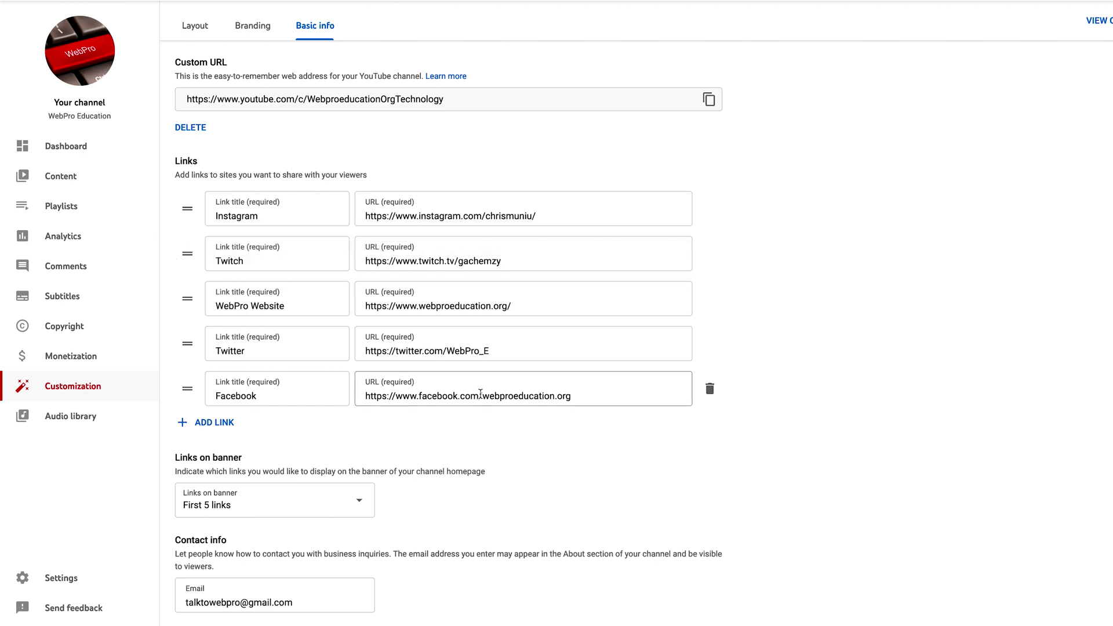
click(354, 501)
click(273, 539)
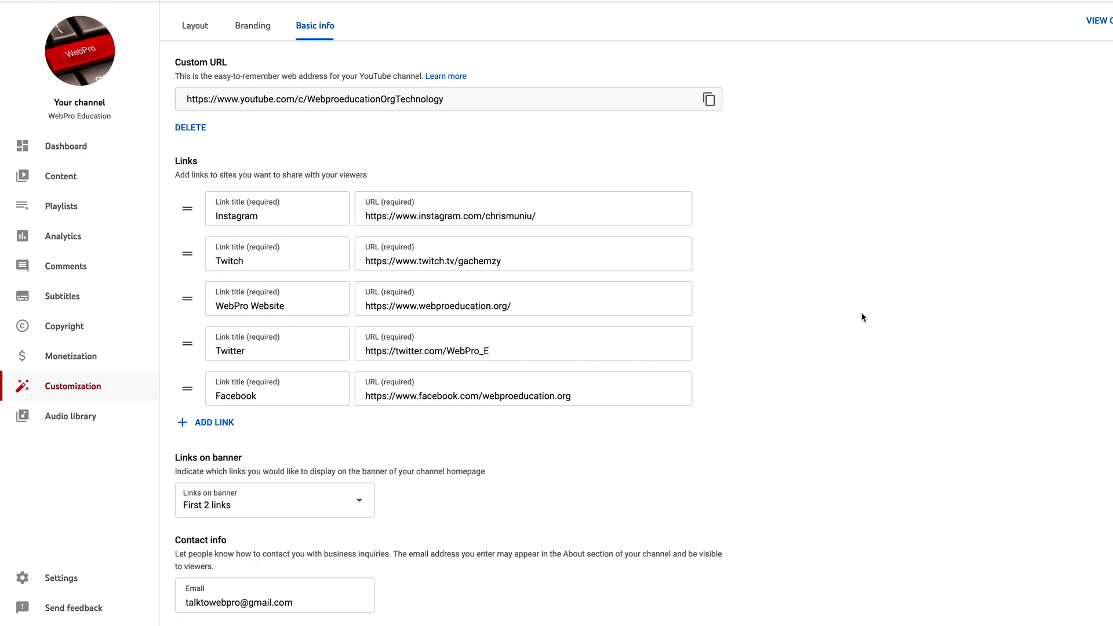
click(356, 508)
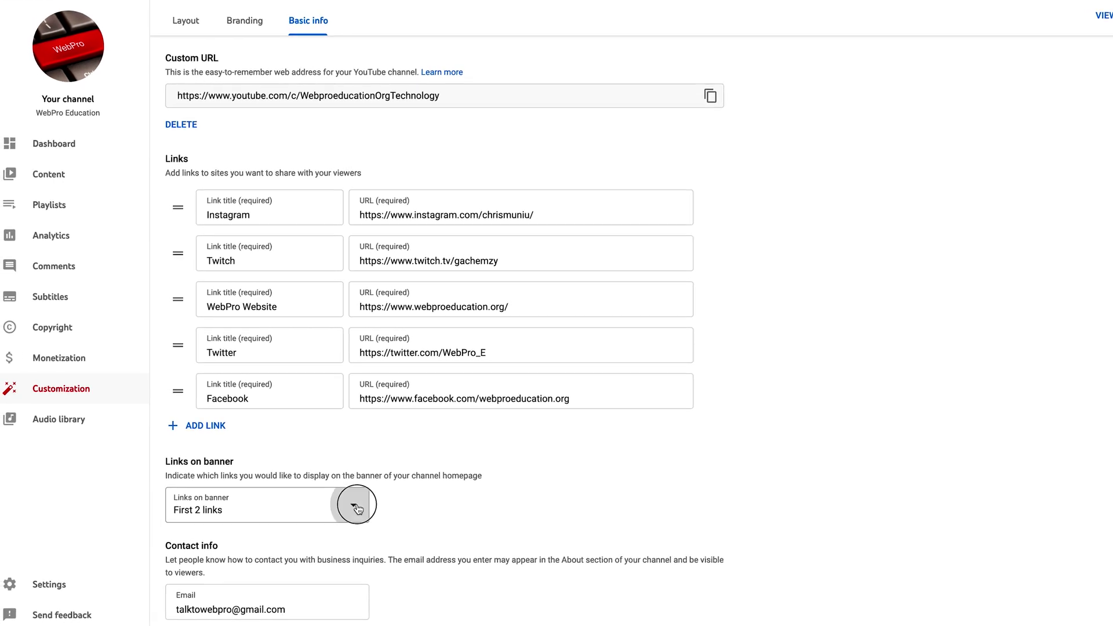
click(208, 600)
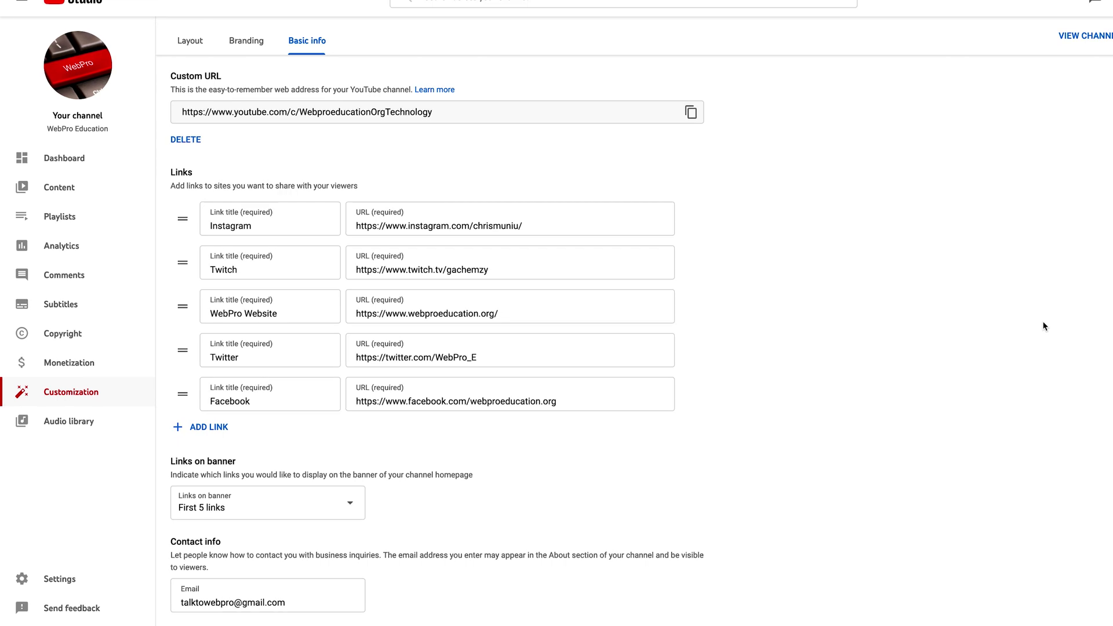
click(1068, 100)
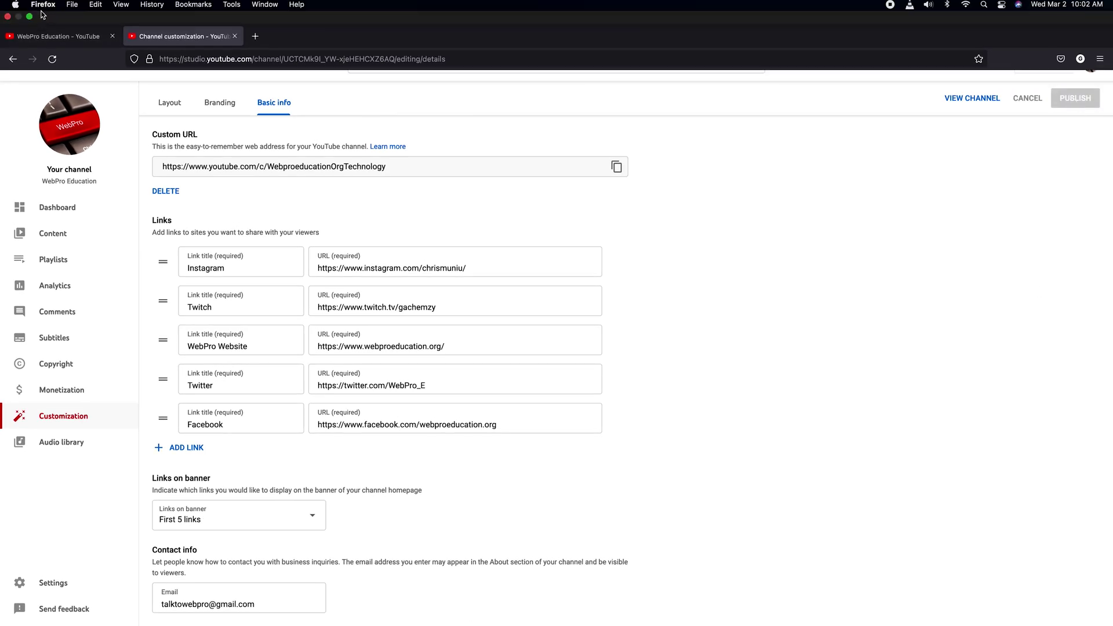
Step: Reload the About page, open the gachemzy channel from the Twitch banner link, and recheck the links
click(45, 41)
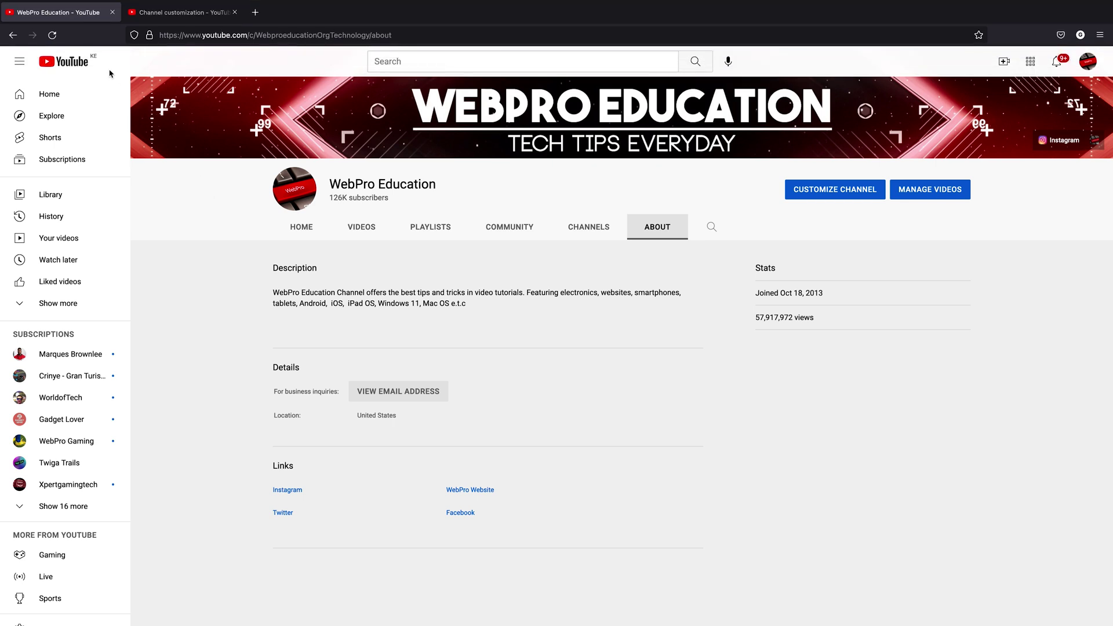
click(53, 36)
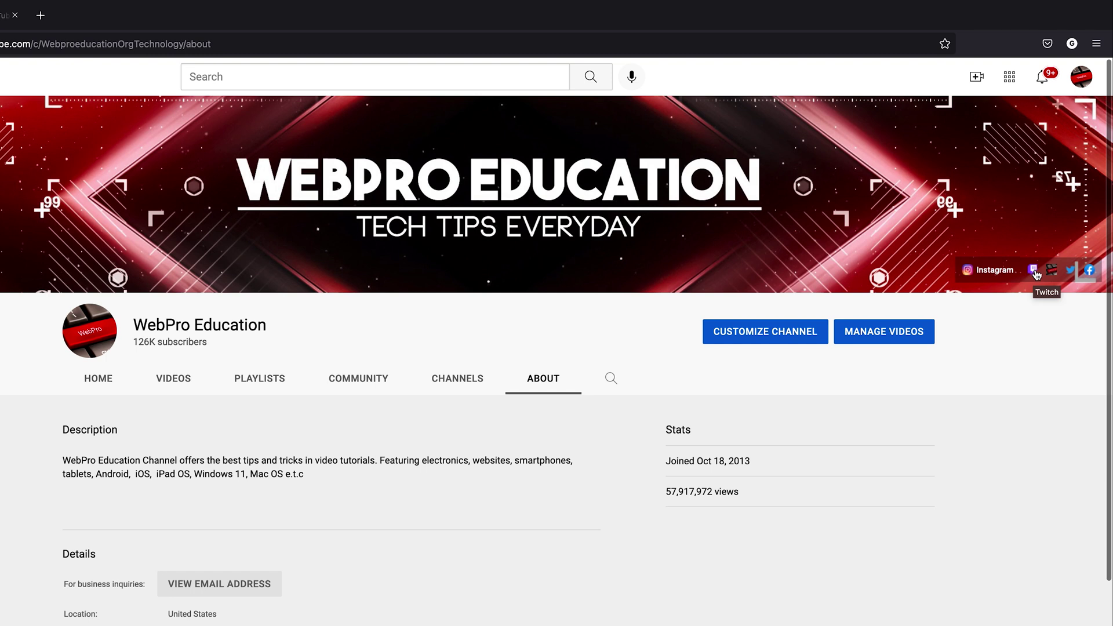
click(1033, 271)
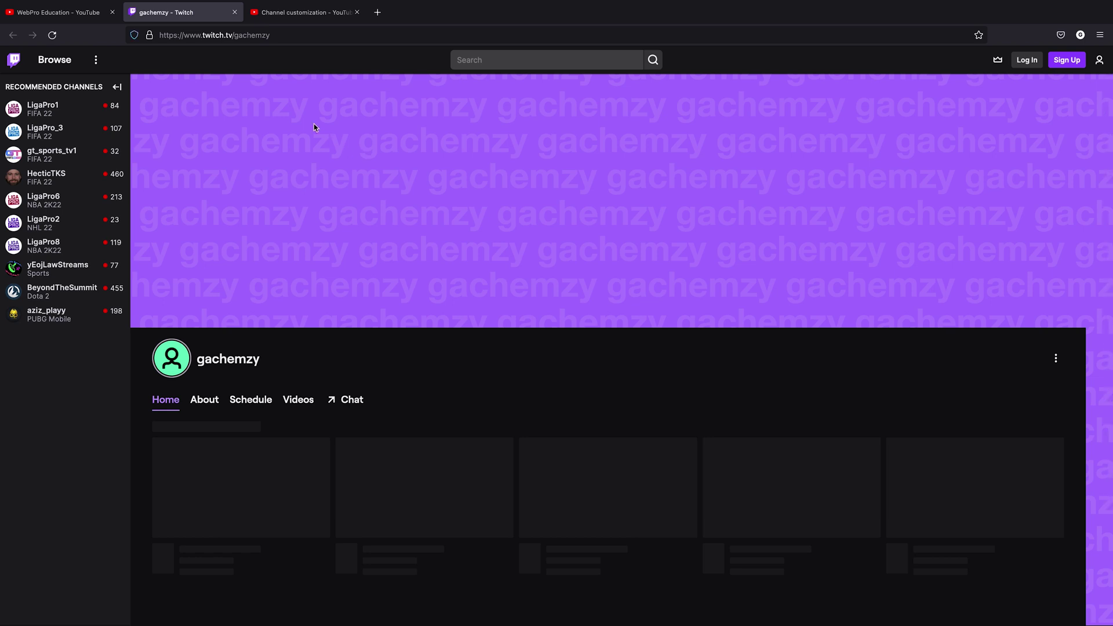
click(234, 12)
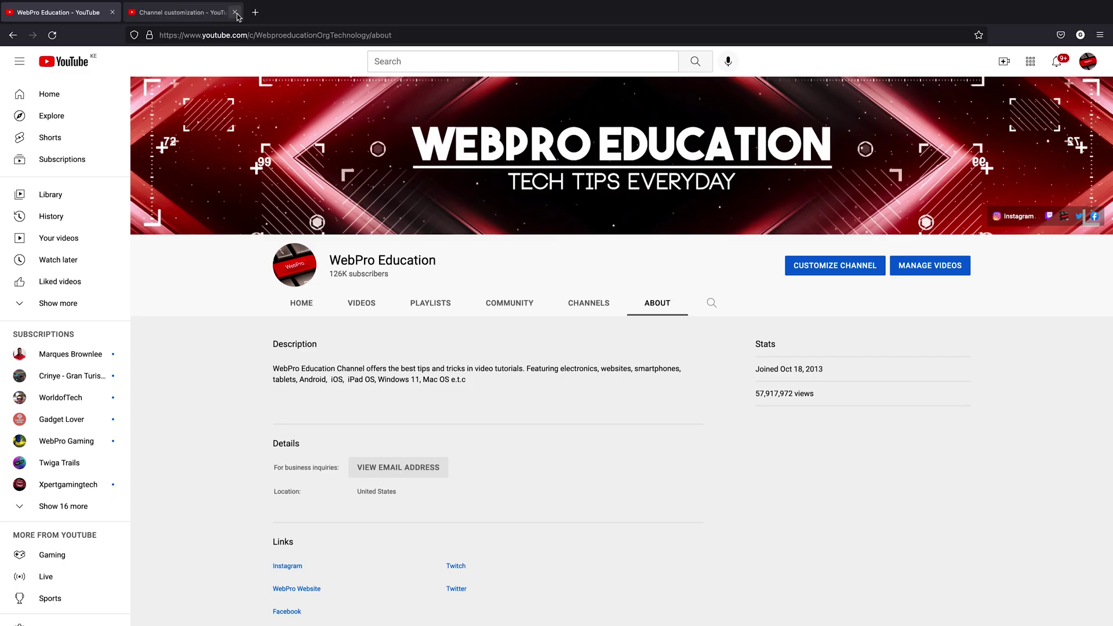
click(657, 305)
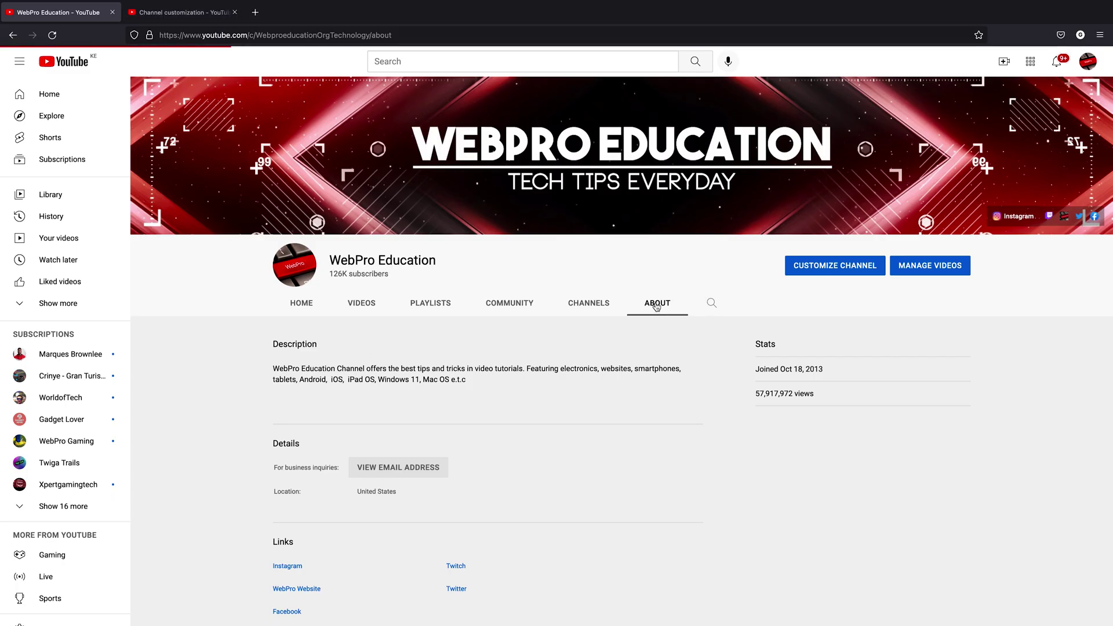
scroll(720, 401, down, 3)
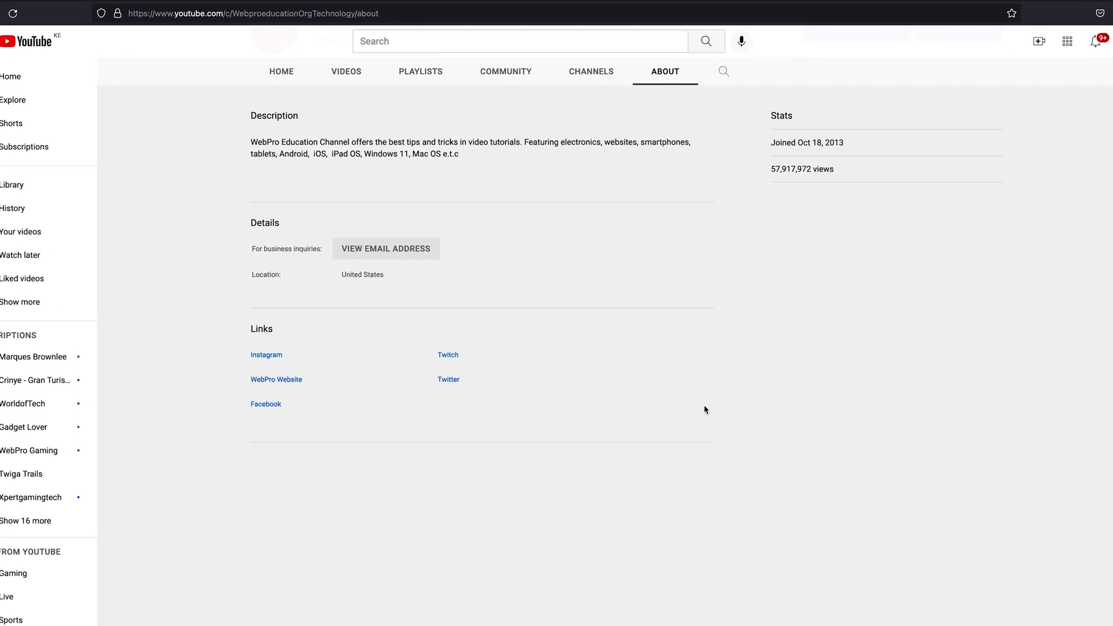